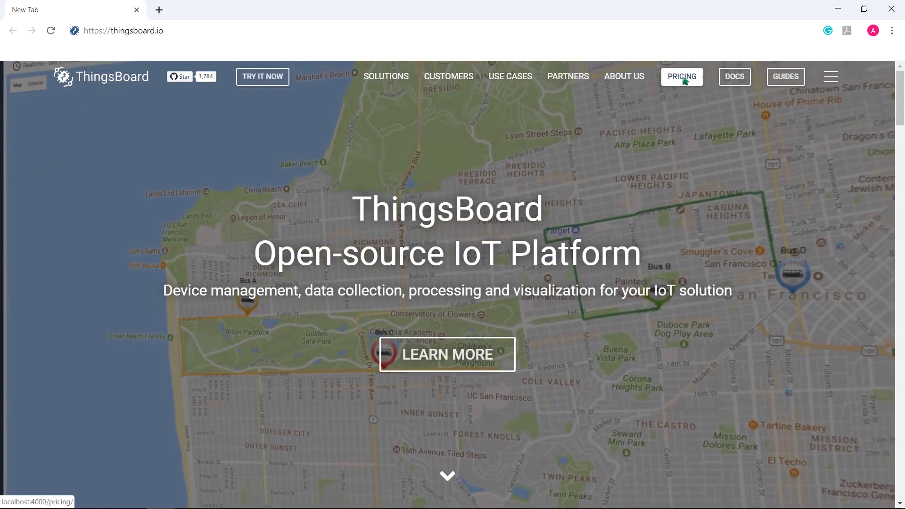
Go from the ThingsBoard home page to the Pricing page.
left_click(685, 79)
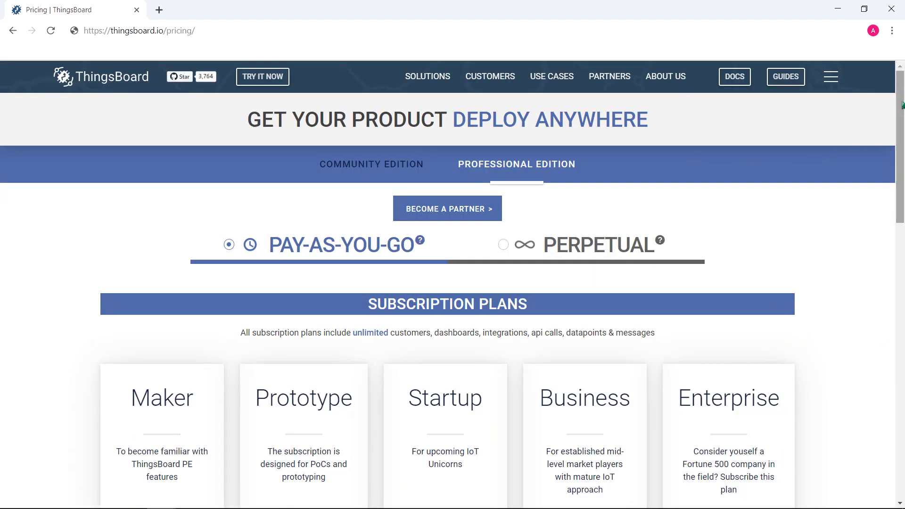
Preview Perpetual licenses, return to Pay-as-you-go and scroll down to the Subscription Plans cards.
mouse_move(901, 105)
left_mouse_down()
mouse_move(901, 175)
mouse_move(901, 109)
left_mouse_up()
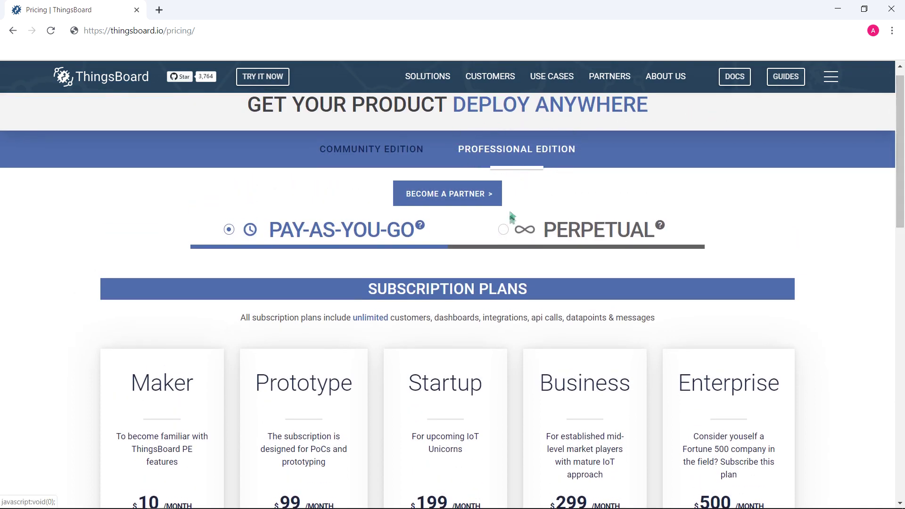
left_click(503, 229)
scroll(552, 295, "down", 2)
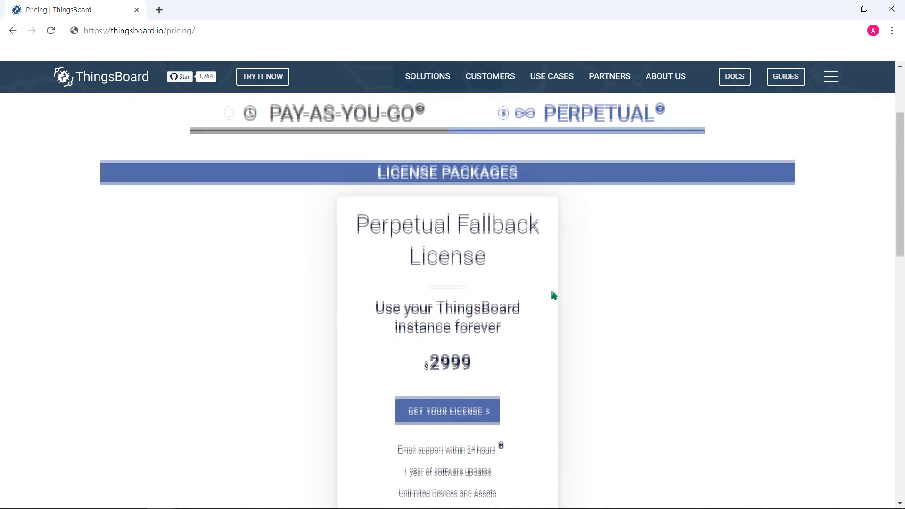
scroll(328, 266, "up", 1)
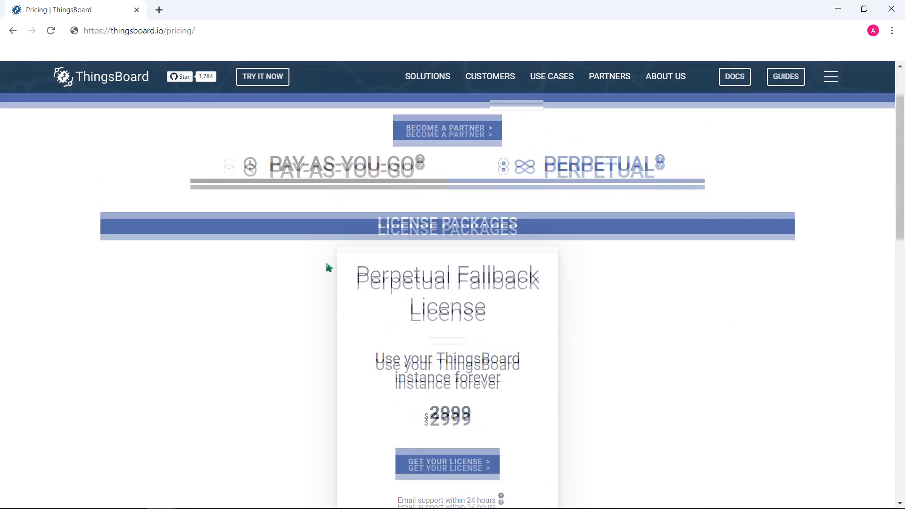
left_click(228, 171)
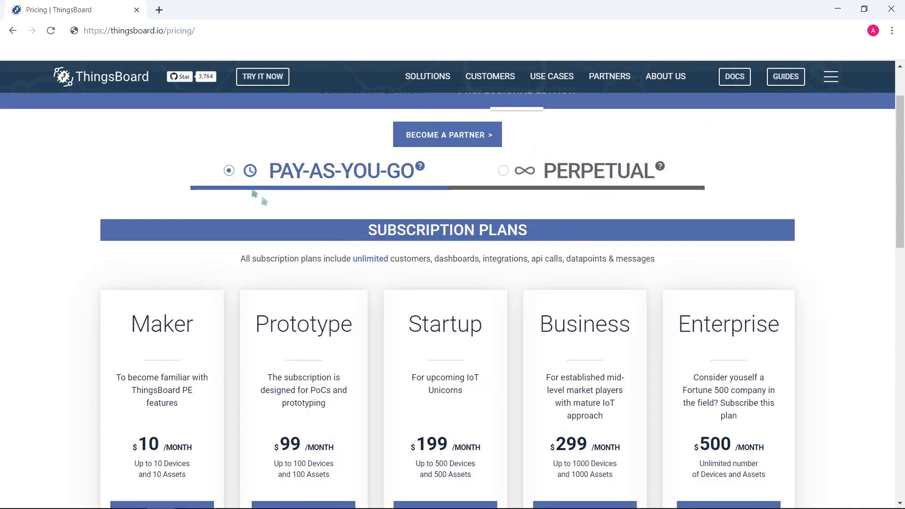
scroll(328, 288, "down", 1)
scroll(329, 289, "down", 1)
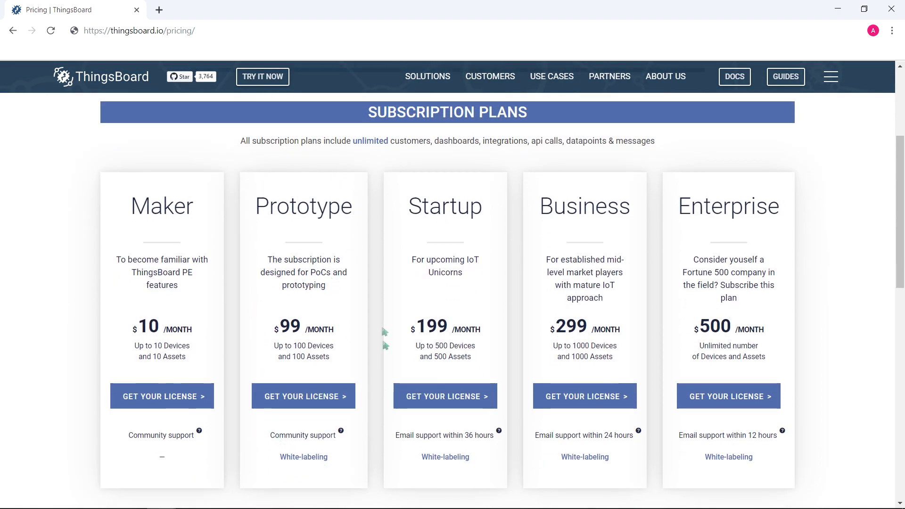
scroll(273, 160, "down", 1)
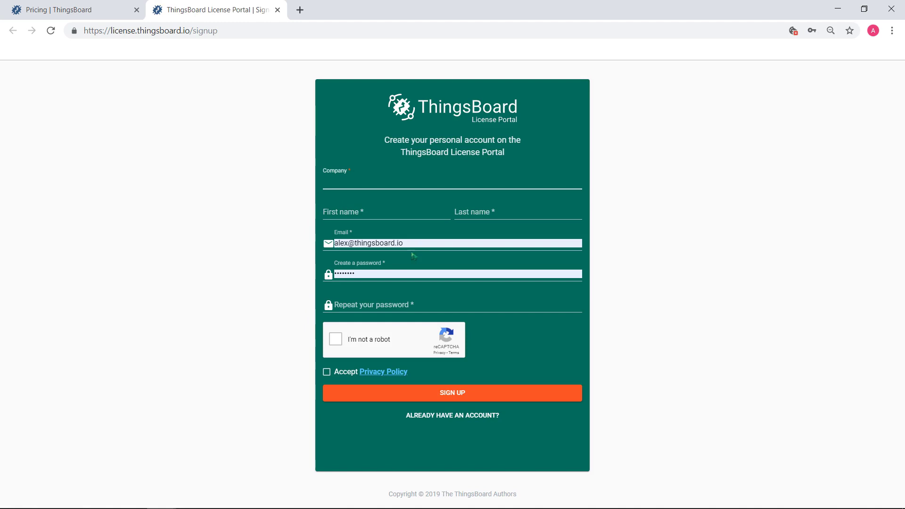
Fill the sign-up form with company ThingsBoard Inc. and the account holder's details, then submit.
type("ThingsBoard Inc.")
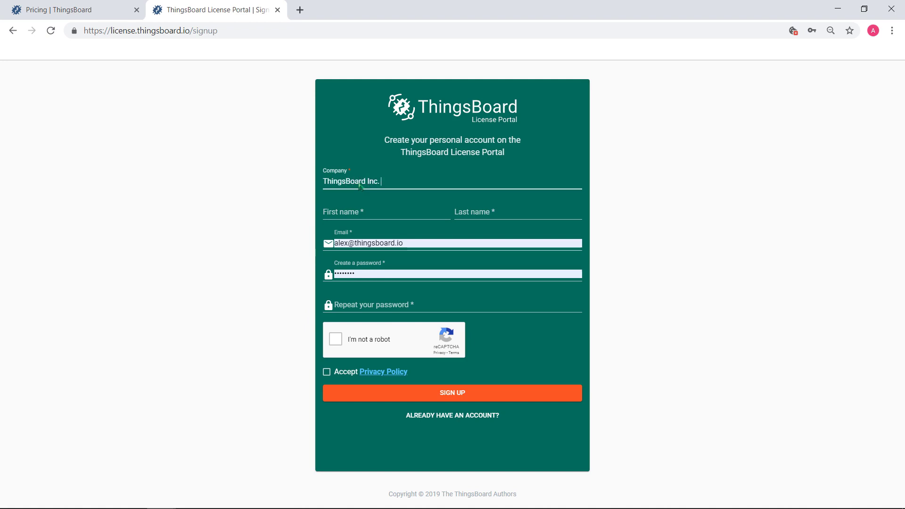
left_click(361, 210)
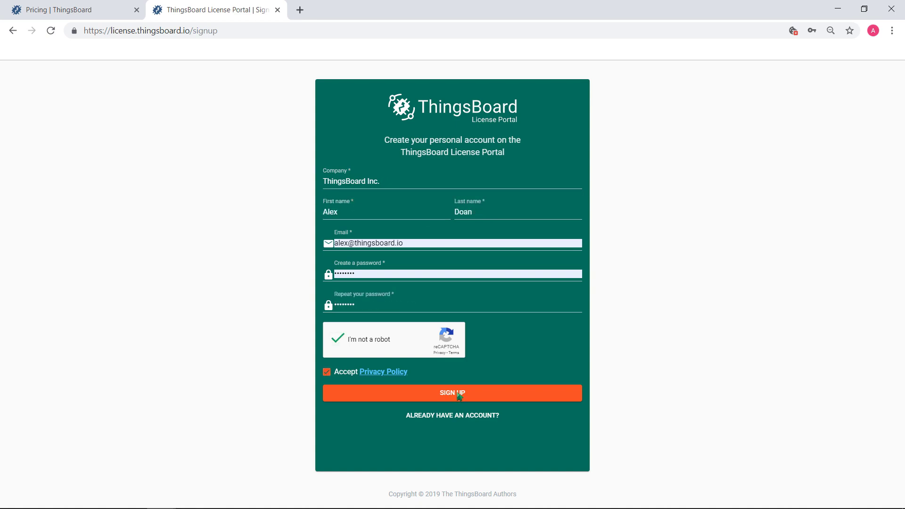
left_click(459, 394)
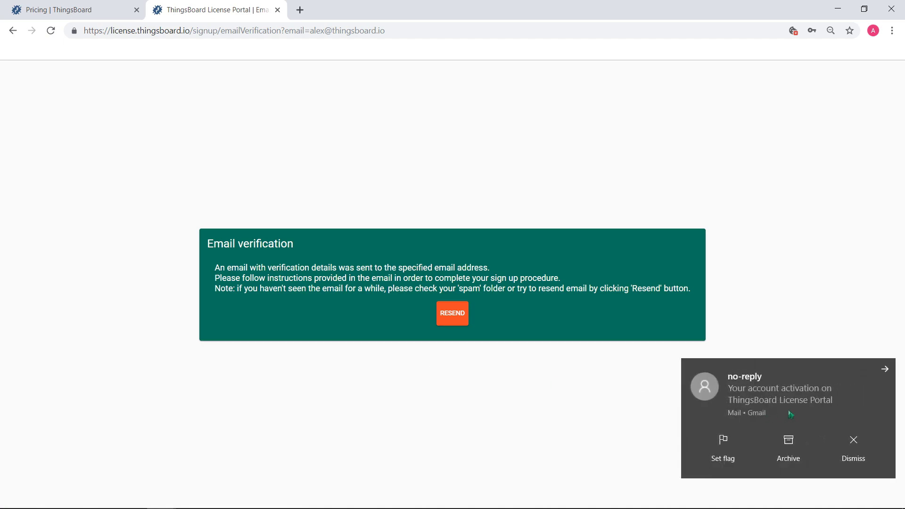
Copy the activation link from the verification e-mail, load it in the browser, and log in.
left_click(791, 413)
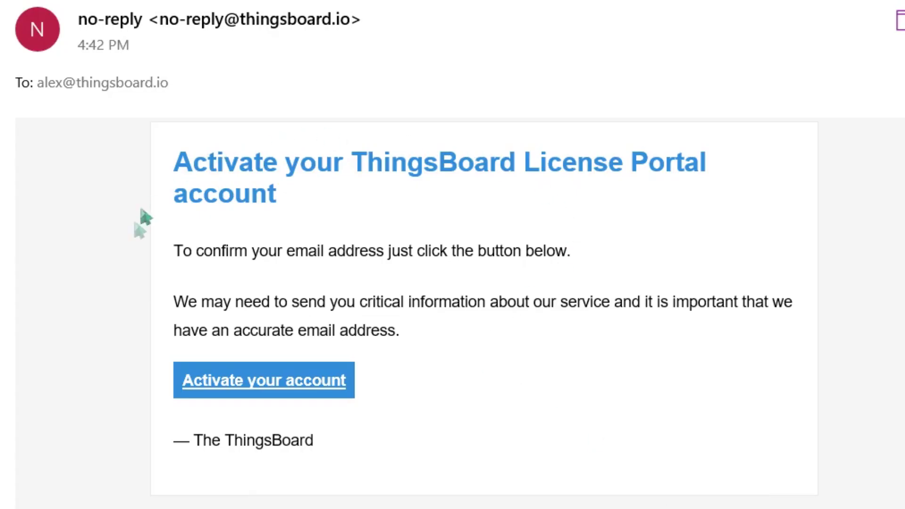
right_click(266, 384)
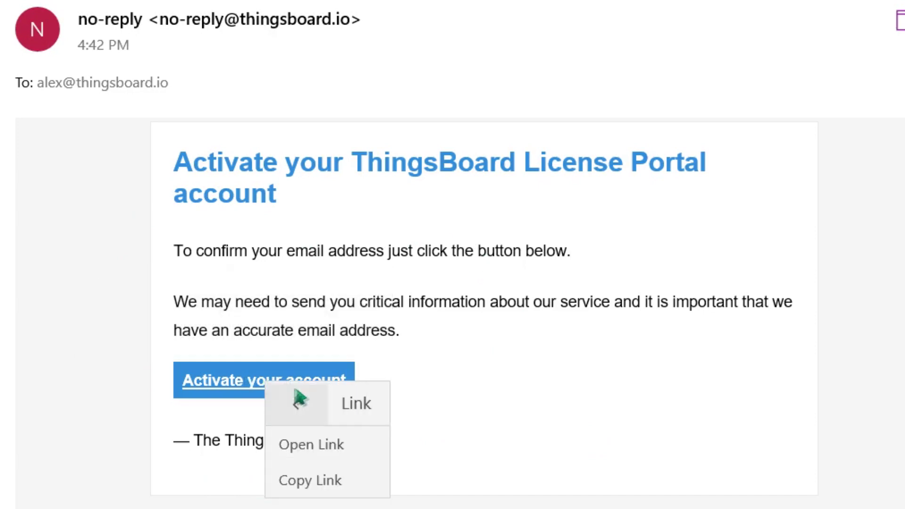
left_click(318, 481)
left_click(233, 31)
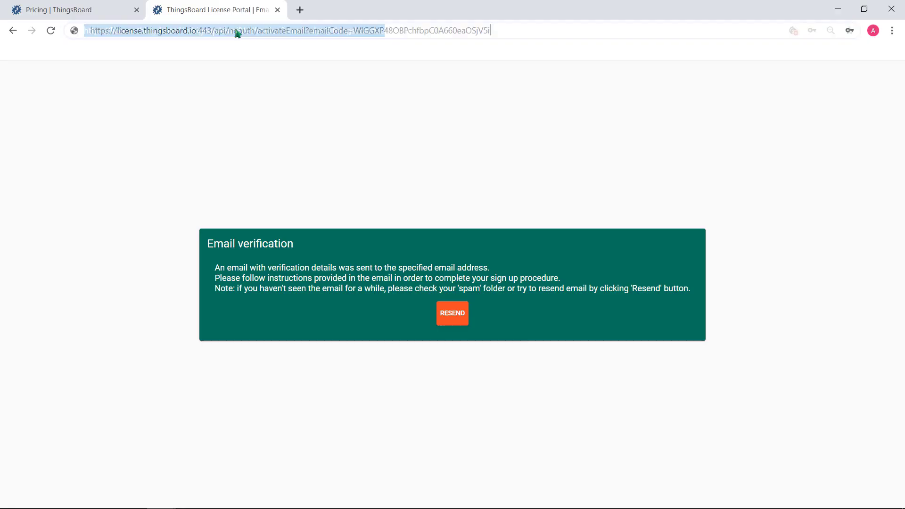
key("ctrl+v")
key("Return")
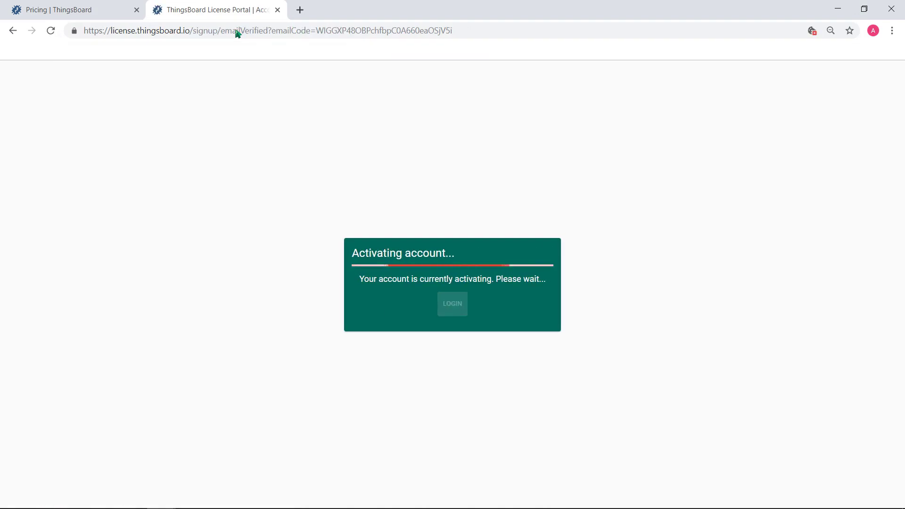
left_click(452, 313)
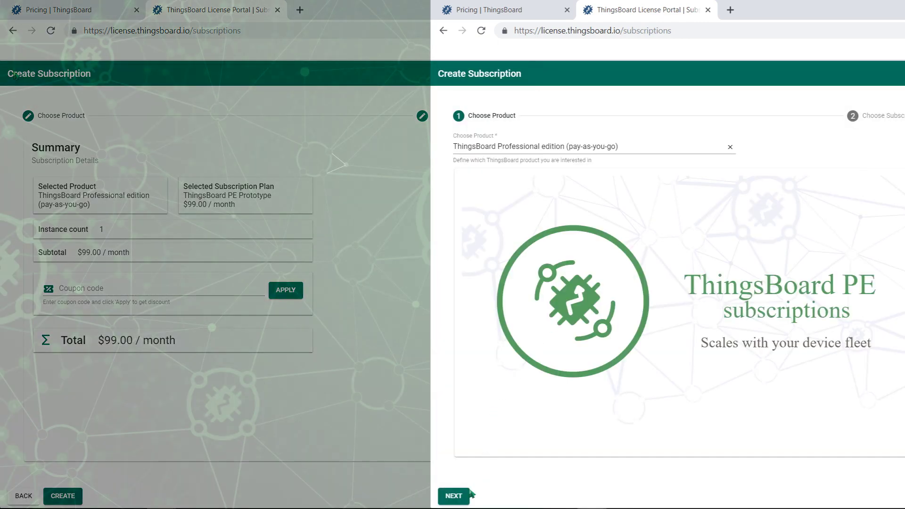
Replace the PE Enterprise plan choice with ThingsBoard PE Prototype at $99.00 / month.
left_click(469, 494)
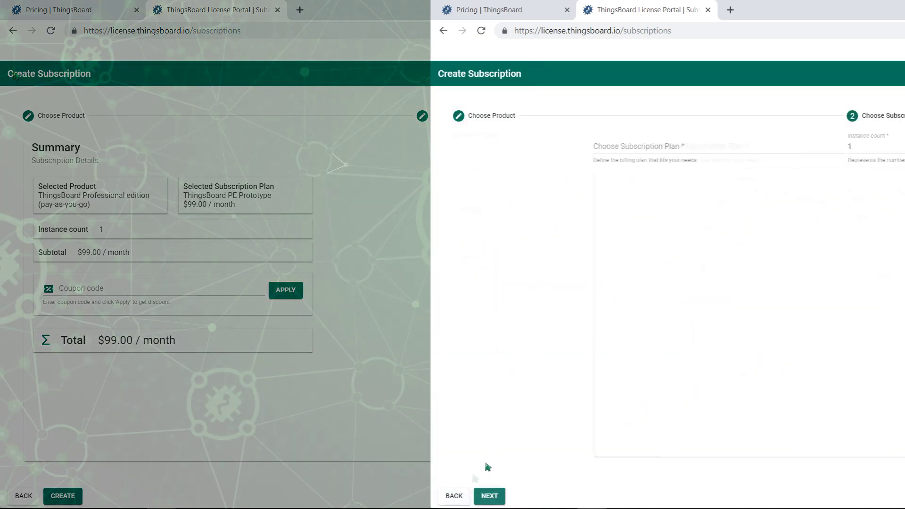
left_click(600, 147)
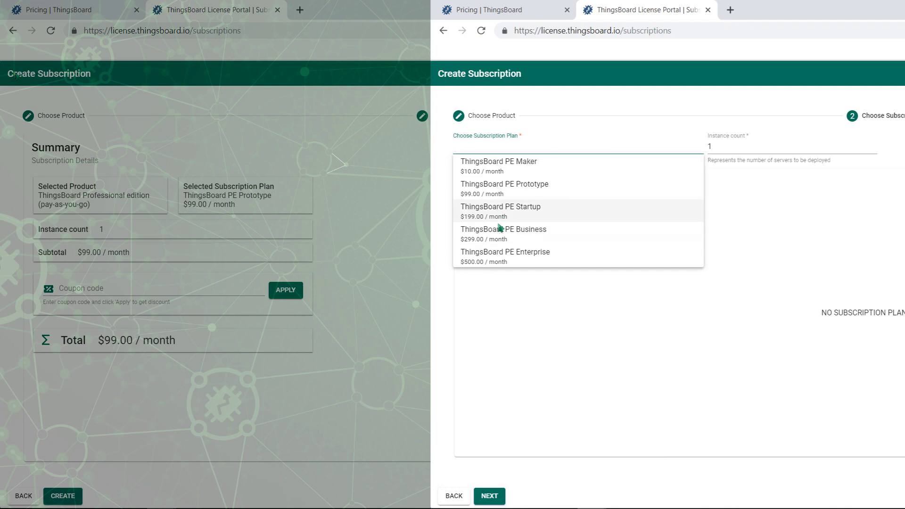
left_click(500, 262)
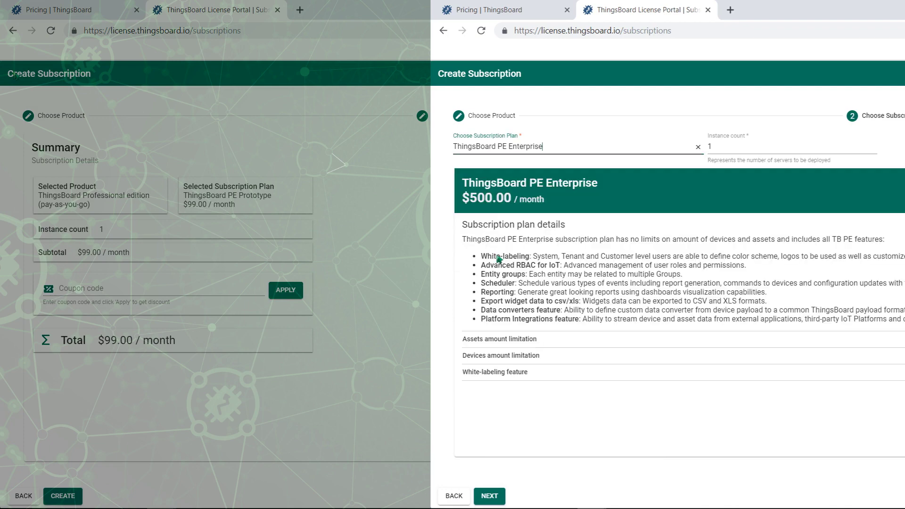
left_click(698, 148)
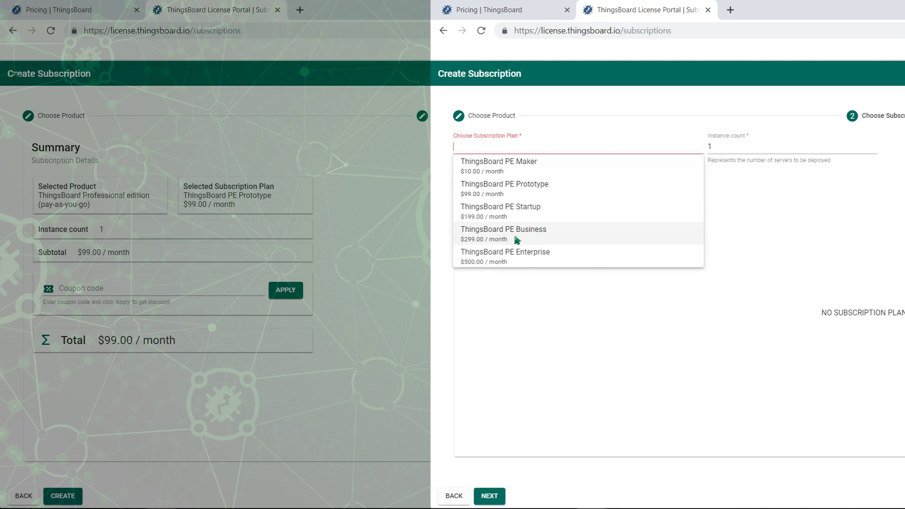
left_click(517, 240)
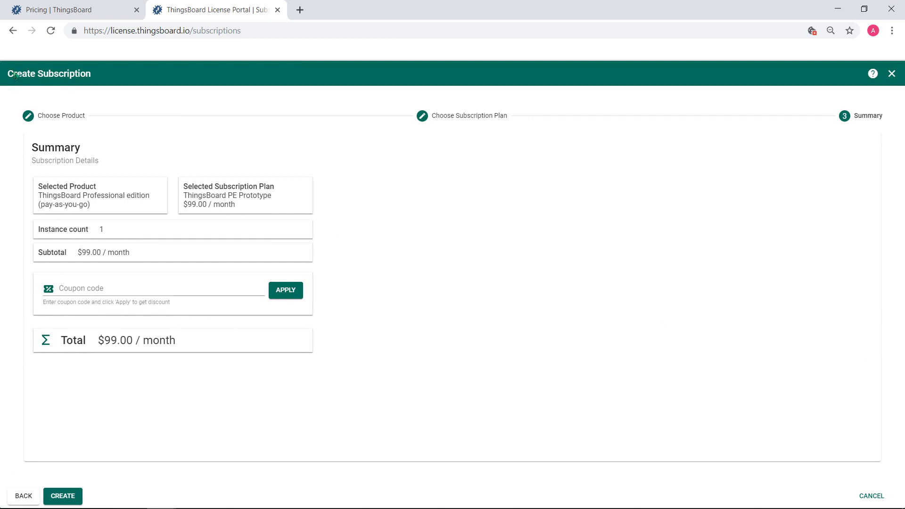
Highlight the Prototype plan details and the $99.00 subtotal on the summary.
left_click(79, 75)
left_click_drag(185, 187, 234, 195)
left_click(248, 196)
left_click_drag(36, 253, 147, 256)
left_click(148, 256)
Paste the coupon code and apply it for 95% off, bringing the total to $4.95 / month.
left_click(75, 290)
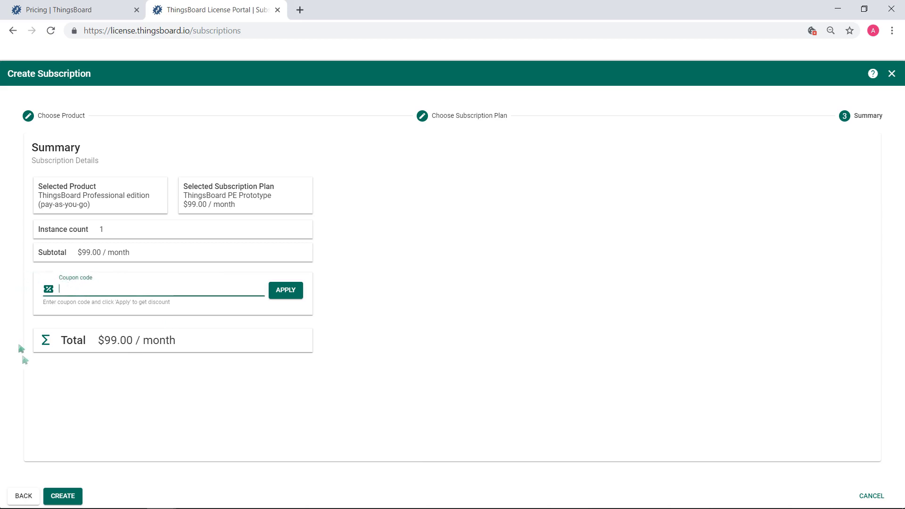
key("ctrl+v")
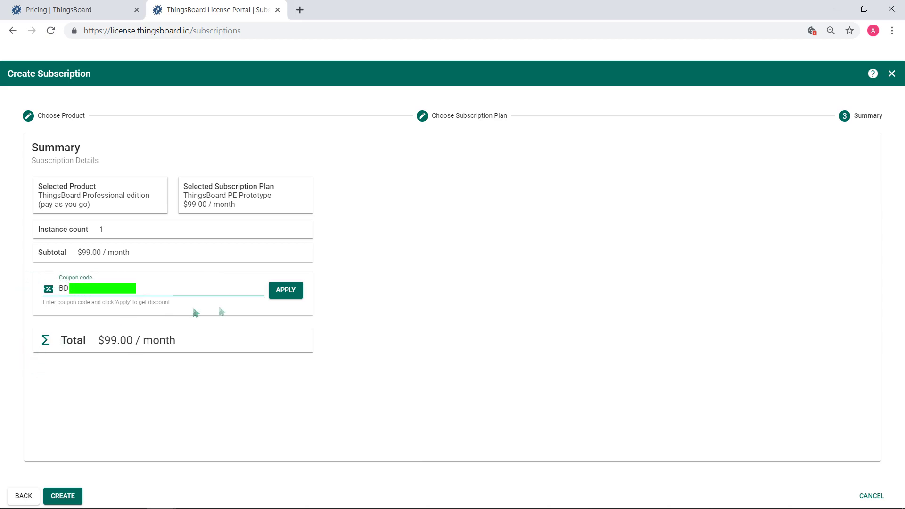
left_click_drag(89, 339, 145, 345)
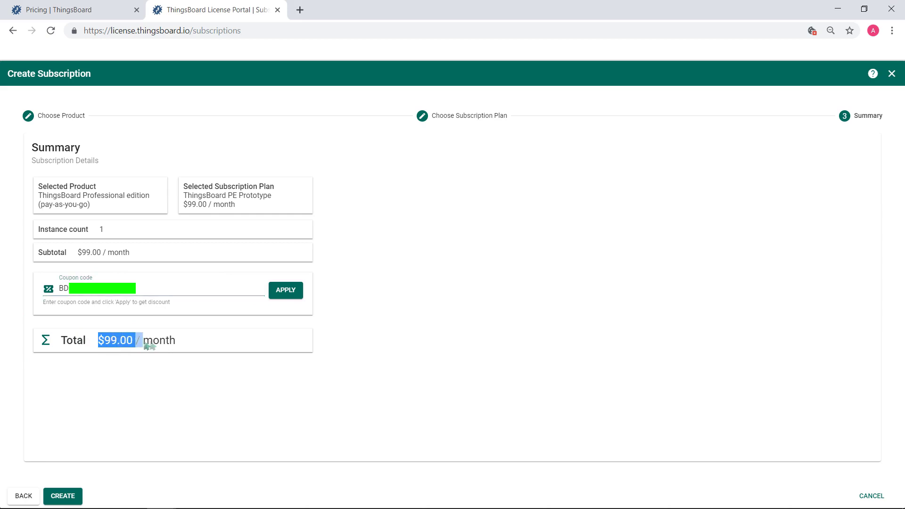
left_click(185, 345)
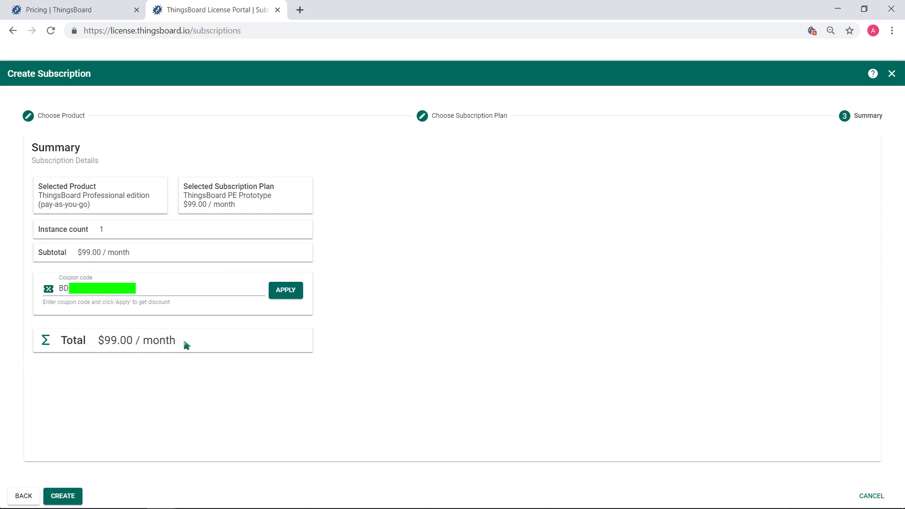
left_click(292, 295)
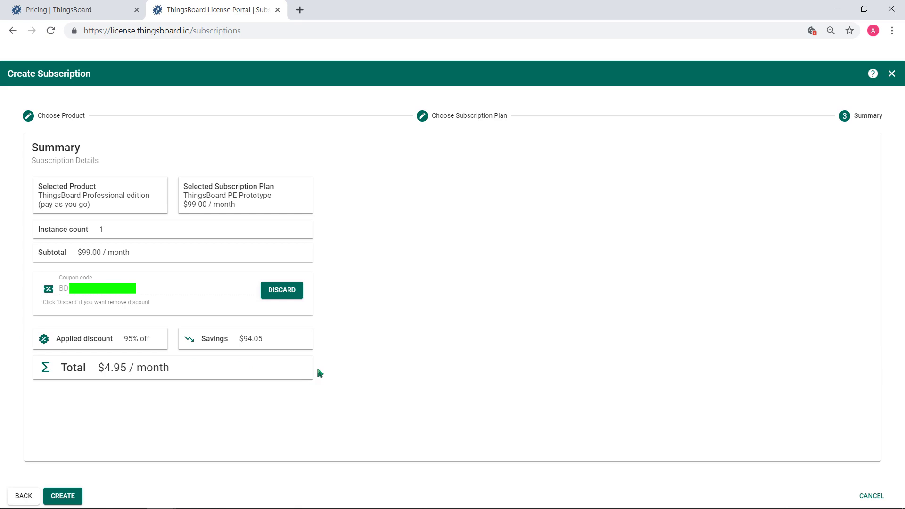
Enter billing country United States, city NY and the card number, then create the subscription.
left_click(63, 495)
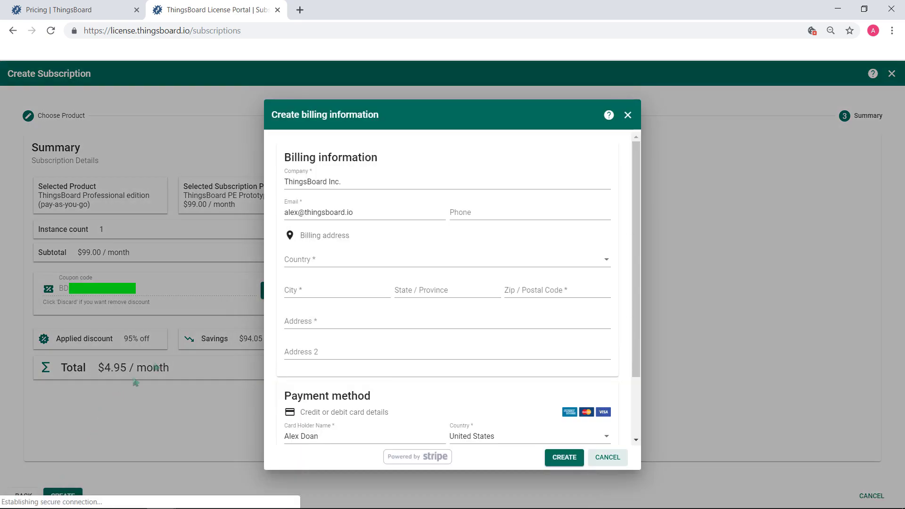
left_click(294, 263)
left_click(295, 260)
left_click(329, 292)
type("NY")
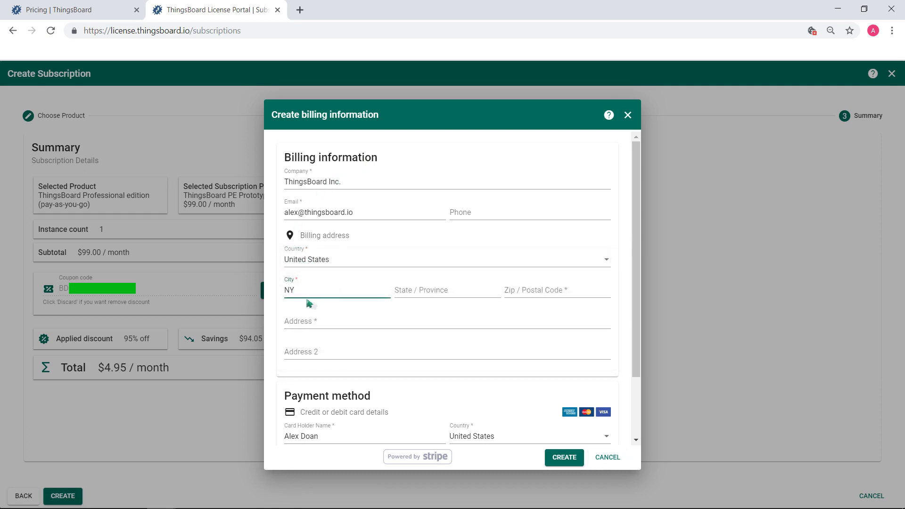
left_click(532, 293)
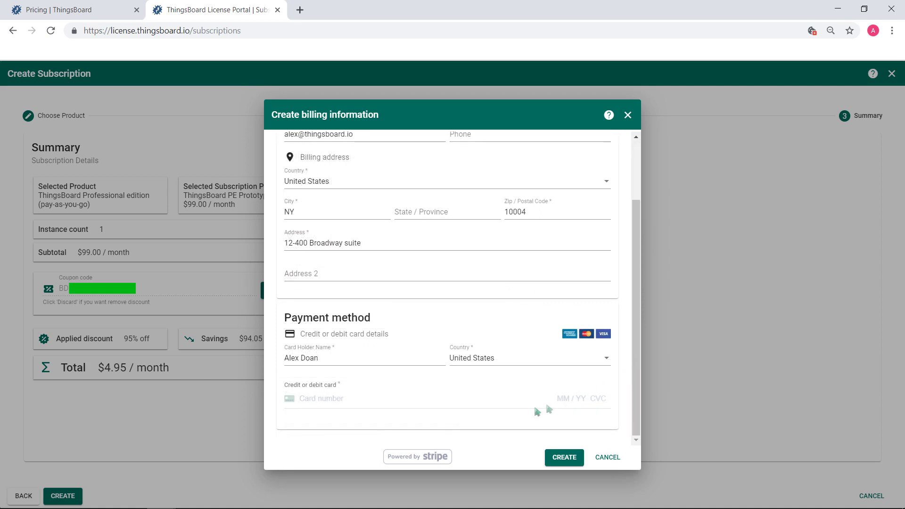
left_click(319, 403)
key("ctrl+v")
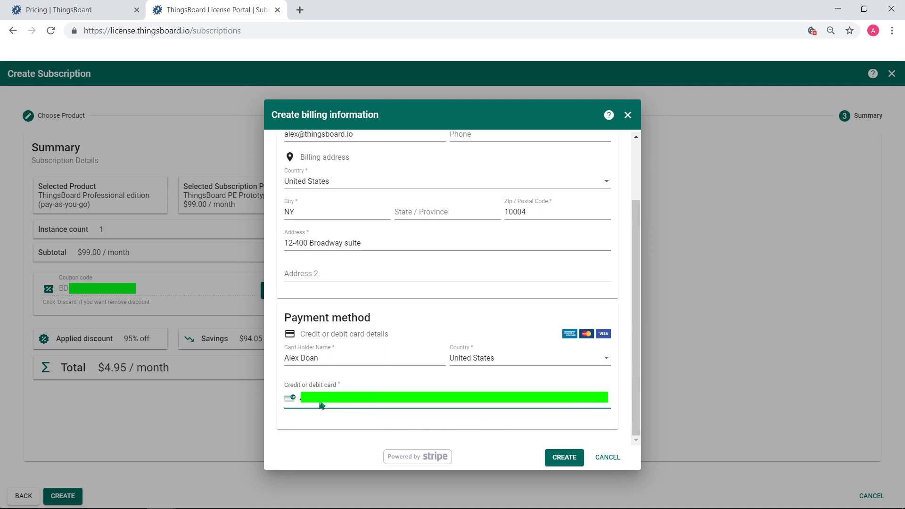
left_click(565, 463)
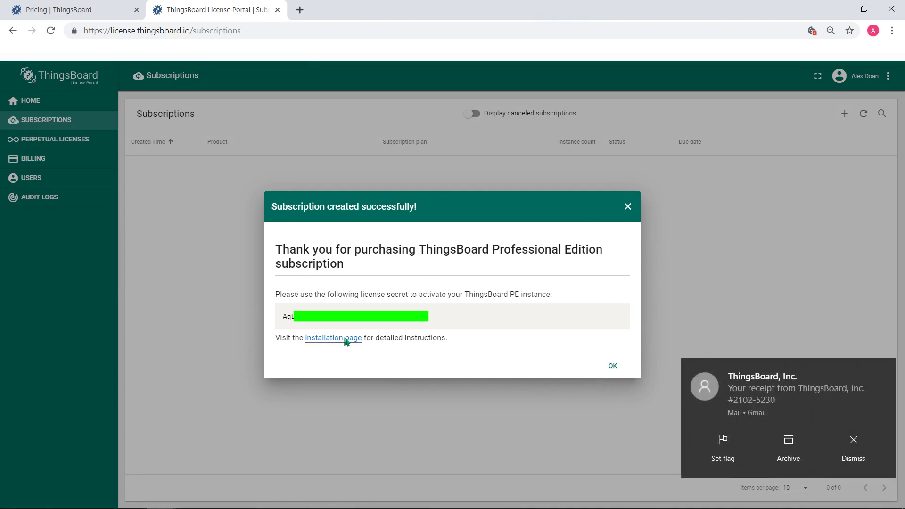
Dismiss the mail toast and success message, then open the PE Prototype subscription's details.
left_click(885, 370)
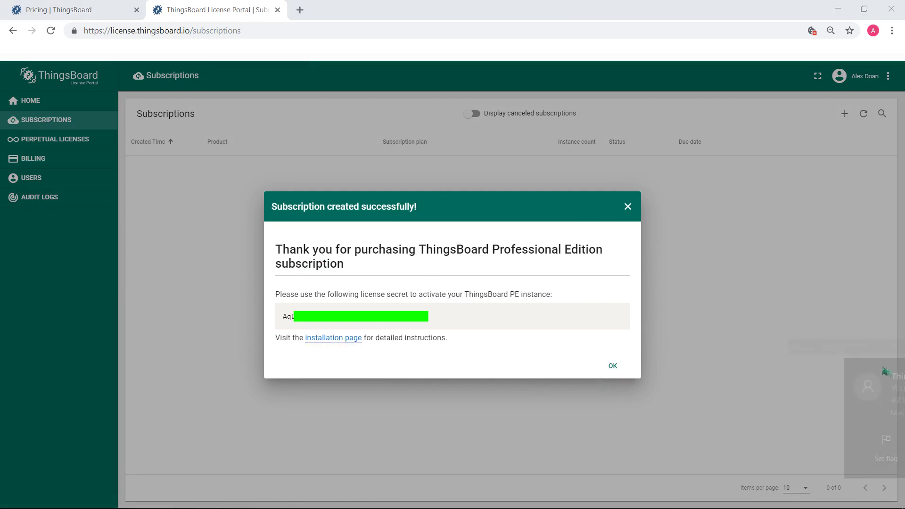
left_click(613, 366)
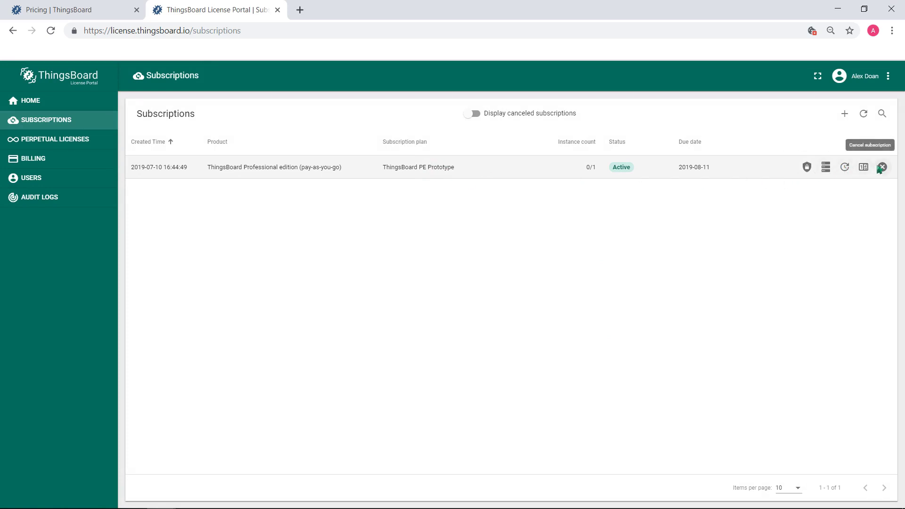
left_click(496, 175)
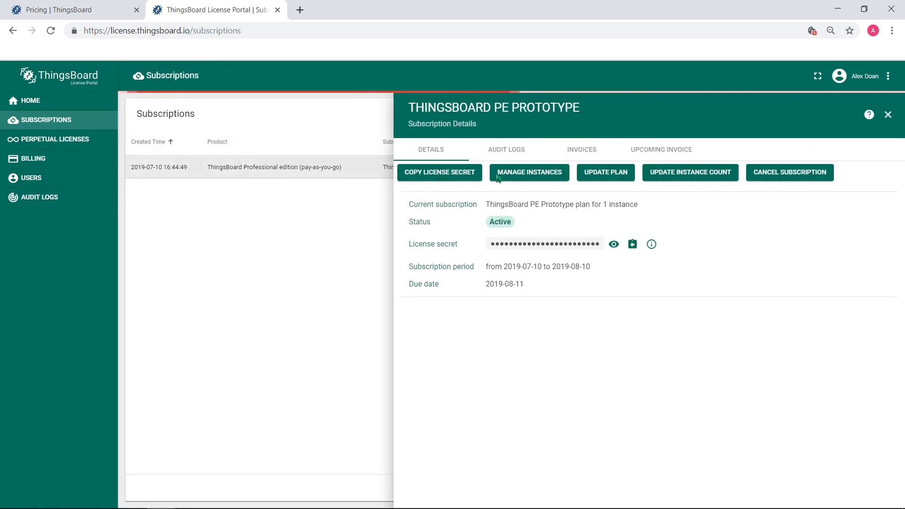